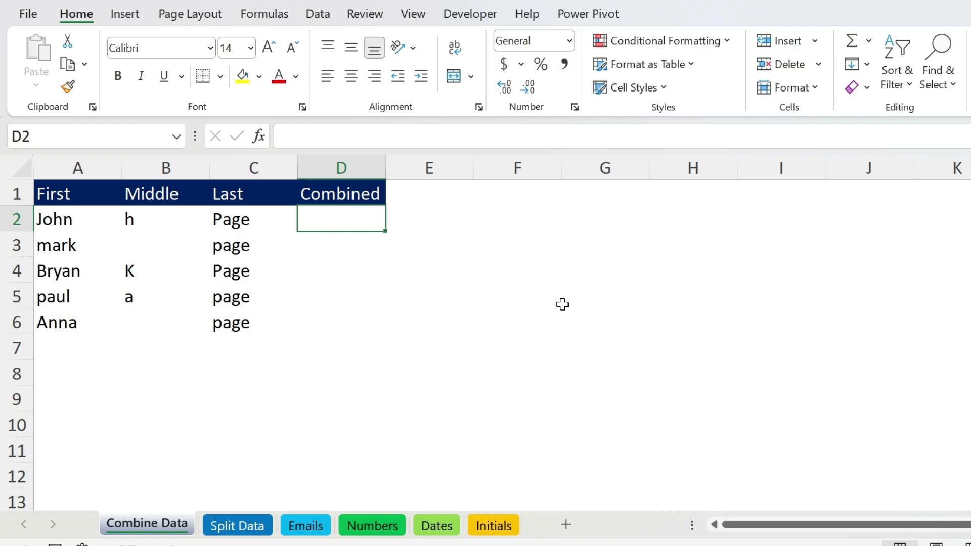
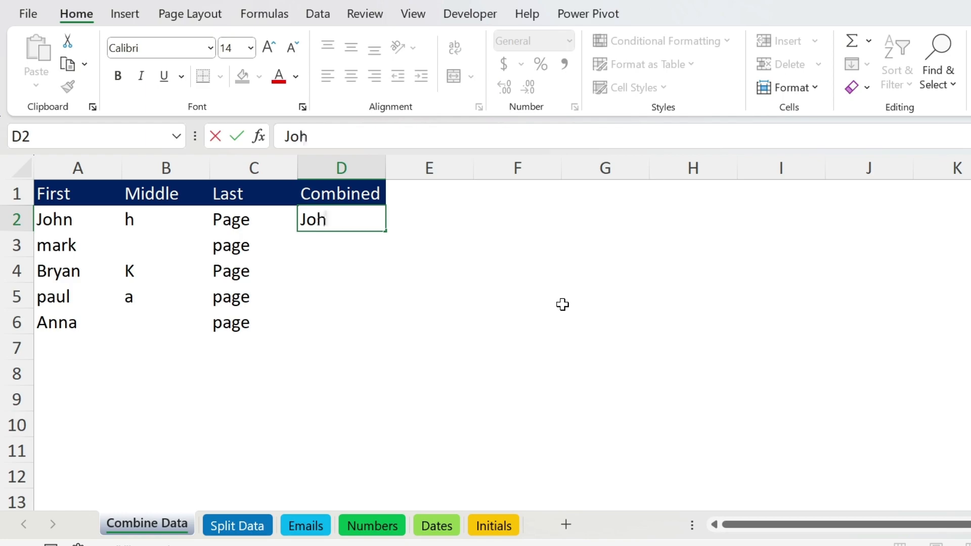
# Enter two example full names in D2 and D3, then accept Flash Fill's combined names for D4:D6.
pyautogui.press('Return')
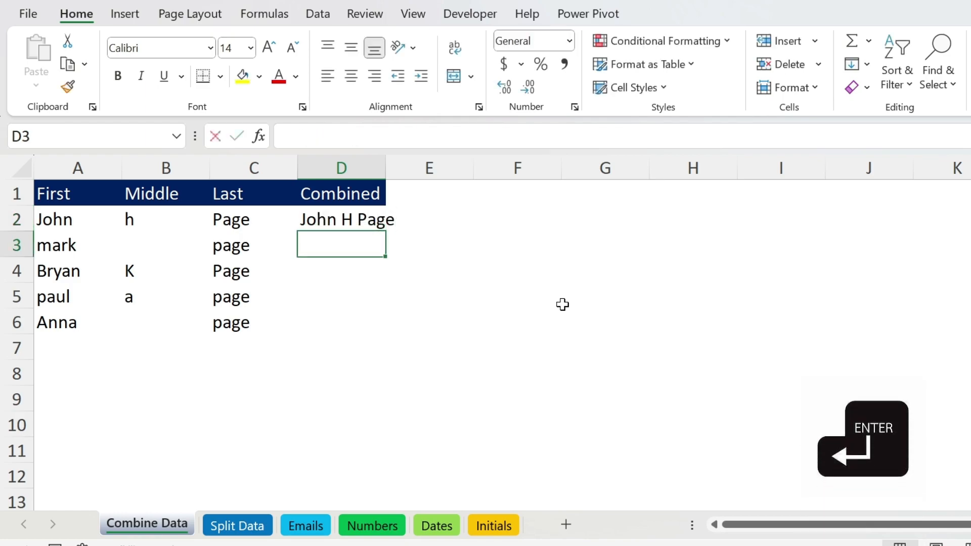
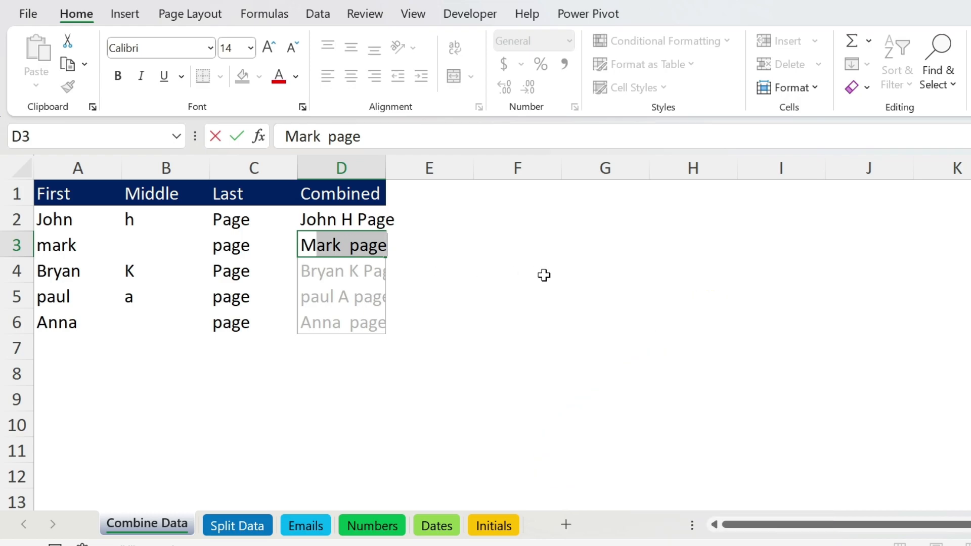
pyautogui.press('Return')
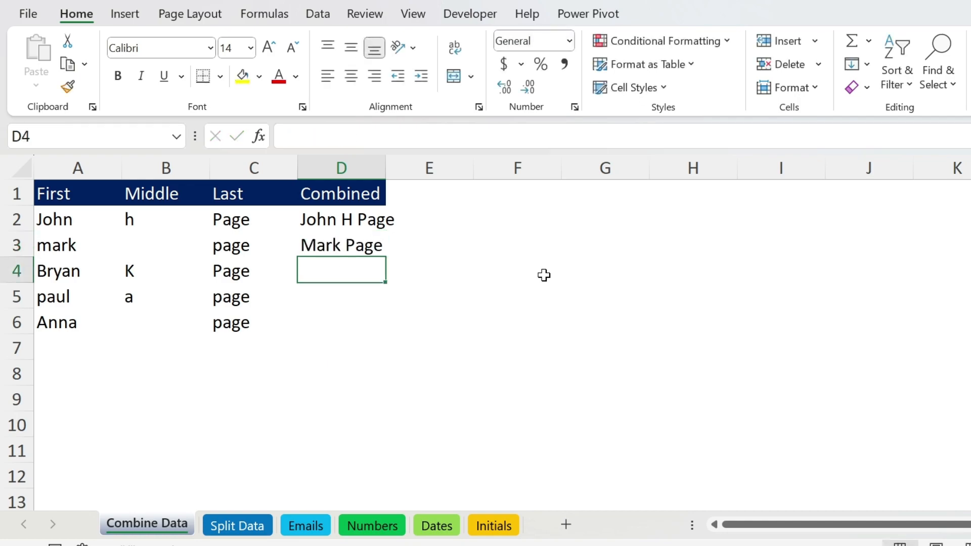
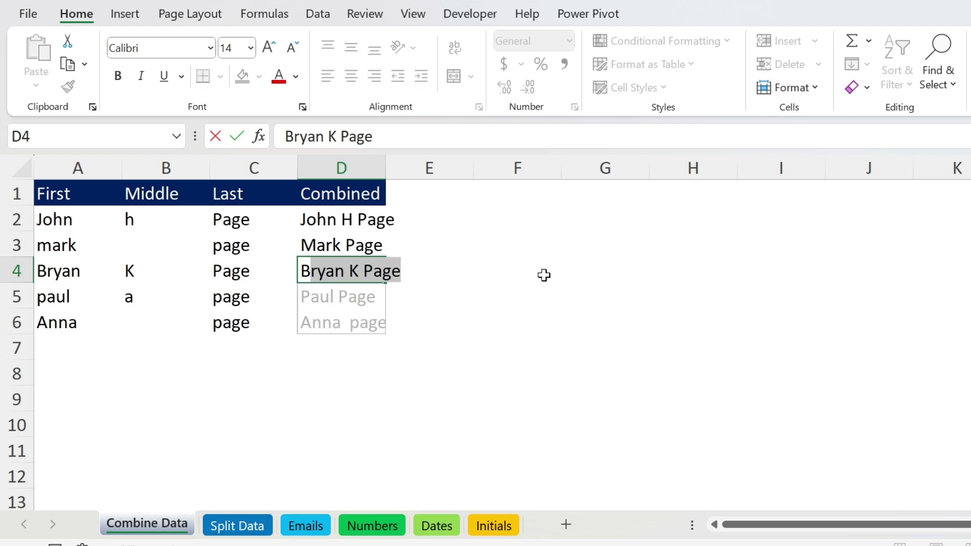
pyautogui.press('Return')
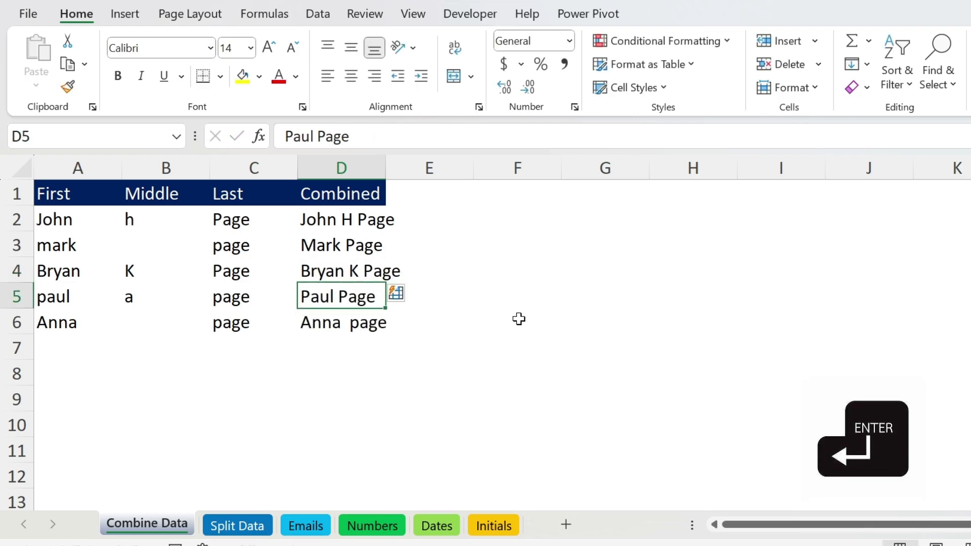
# On the Split Data sheet, enter the first person's first name in B2 and Flash Fill the First column.
pyautogui.click(237, 525)
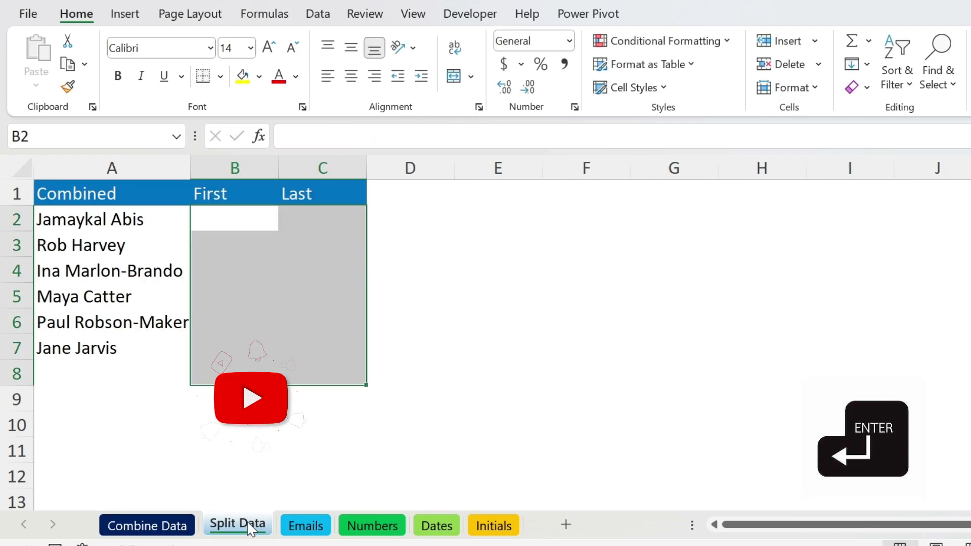
pyautogui.click(235, 223)
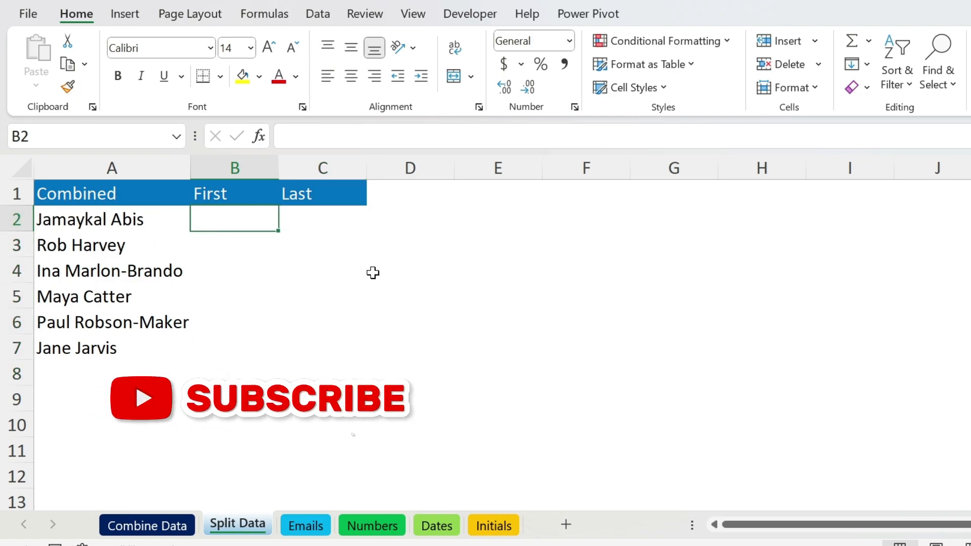
pyautogui.write('Ja')
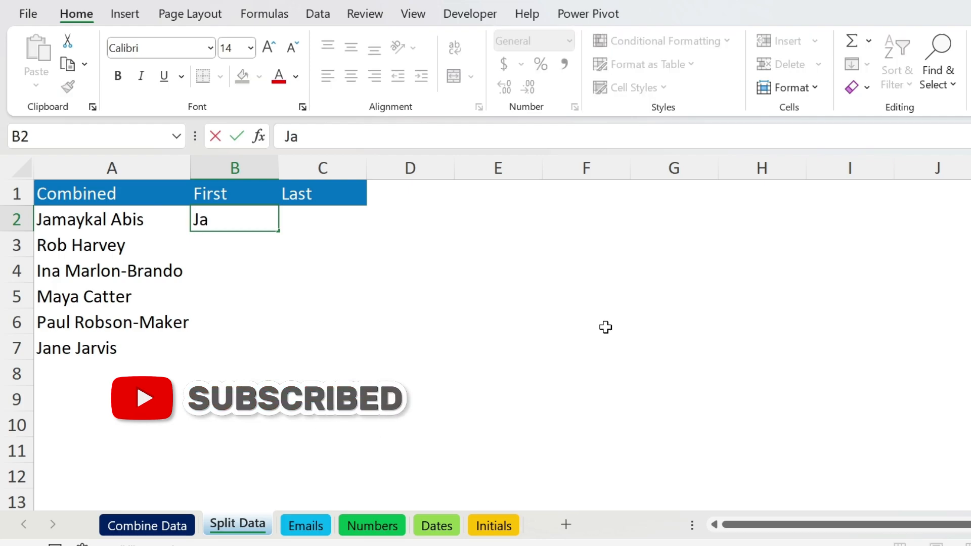
pyautogui.write('maykal')
pyautogui.press('Return')
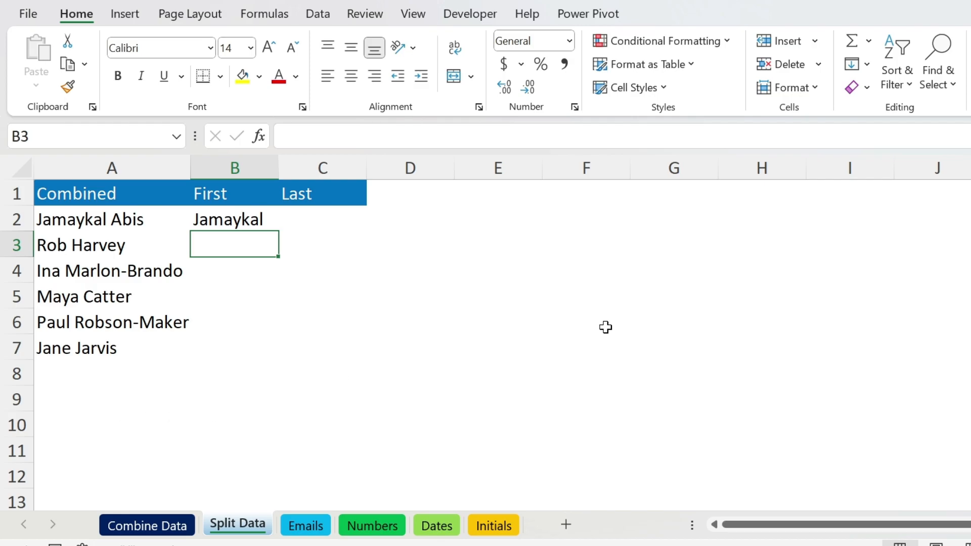
pyautogui.hotkey('ctrl', 'e')
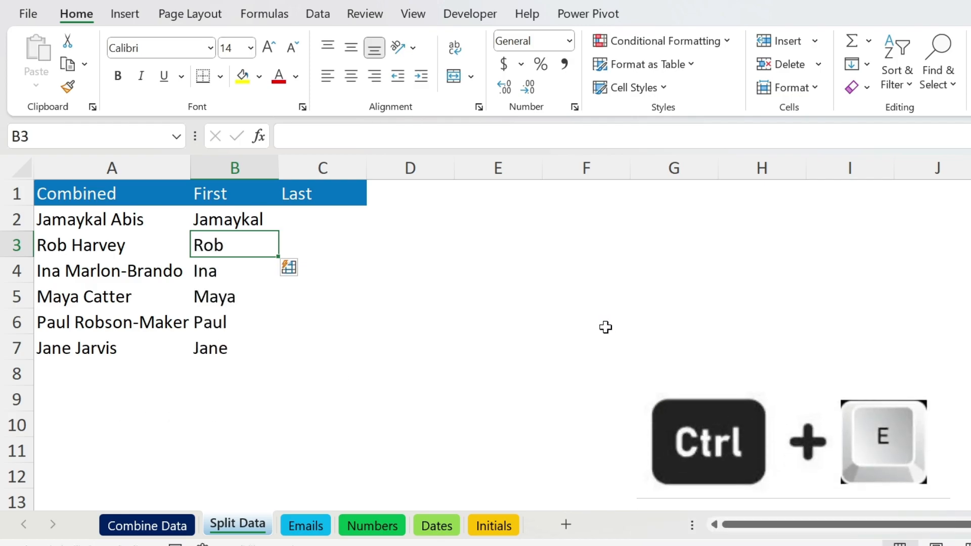
# Enter the first person's surname in C2 as the Last column example.
pyautogui.press('Right')
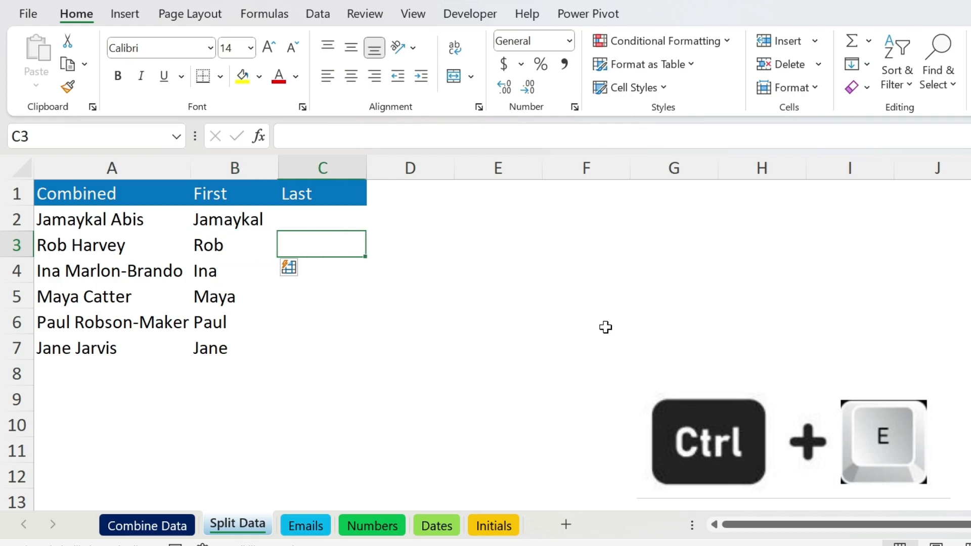
pyautogui.press('Up')
pyautogui.write('Abi')
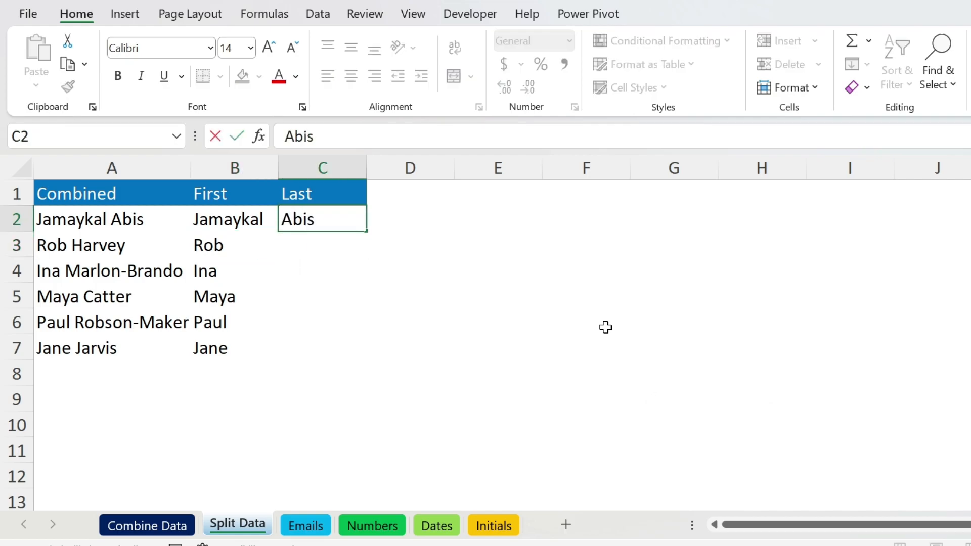
pyautogui.press('Return')
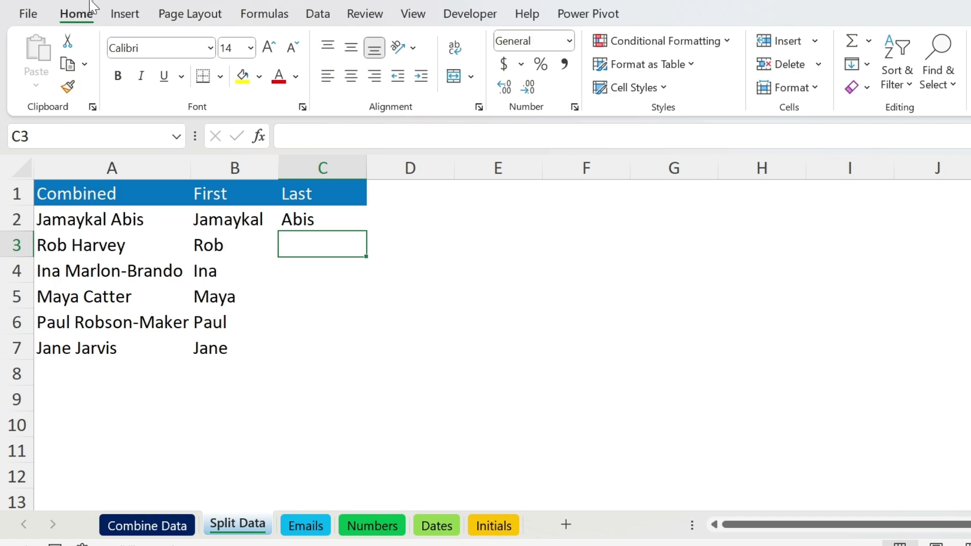
# Flash Fill the Last column via Home > Fill, then correct C4 to its hyphenated surname.
pyautogui.click(865, 69)
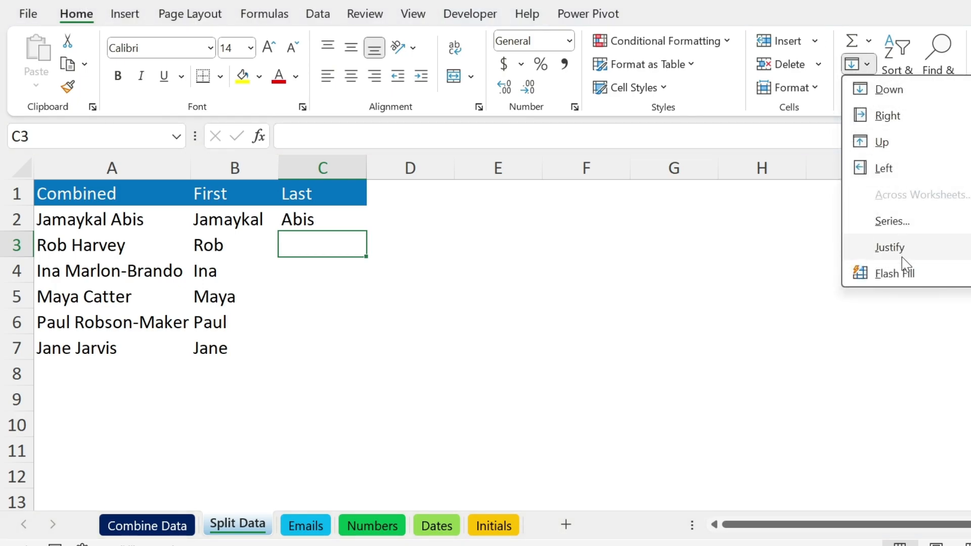
pyautogui.click(903, 273)
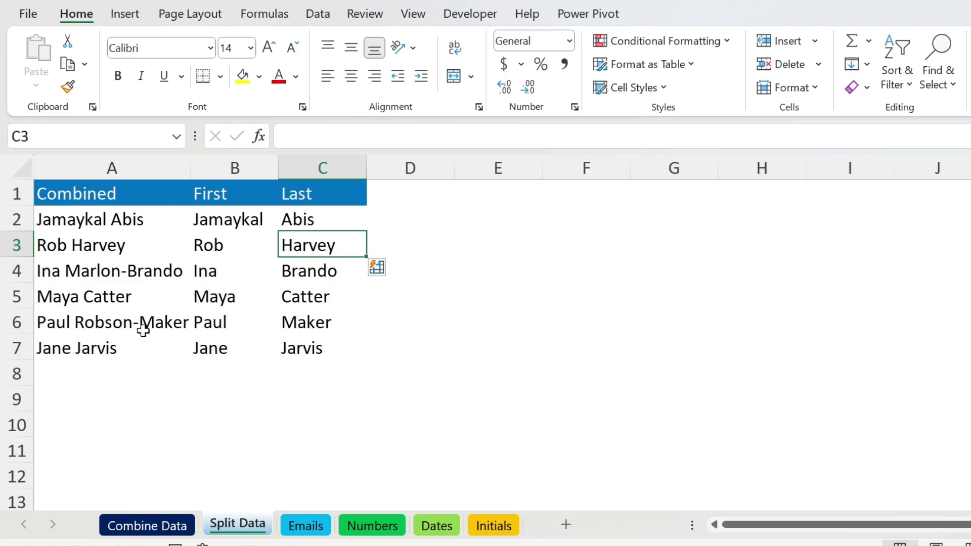
pyautogui.click(301, 270)
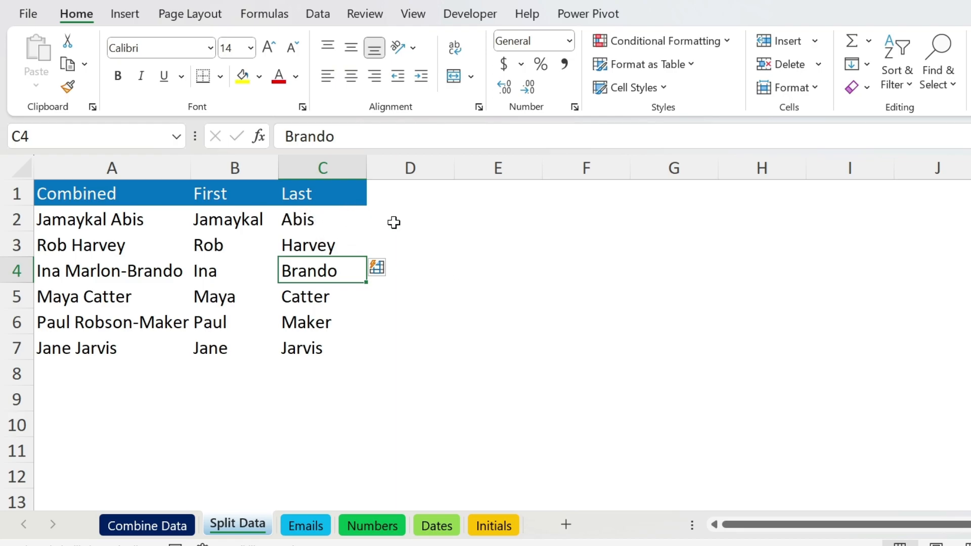
pyautogui.click(288, 133)
pyautogui.write('Marlon-')
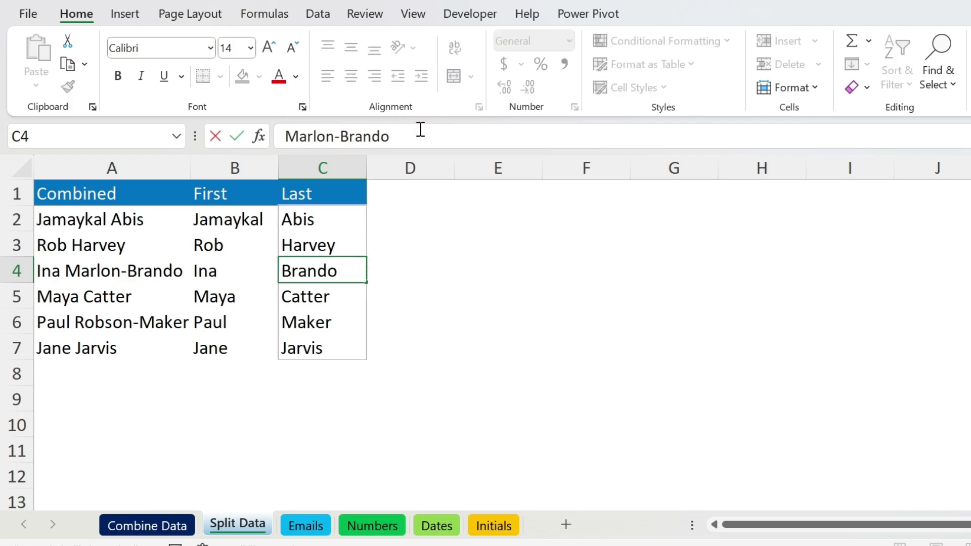
pyautogui.press('Return')
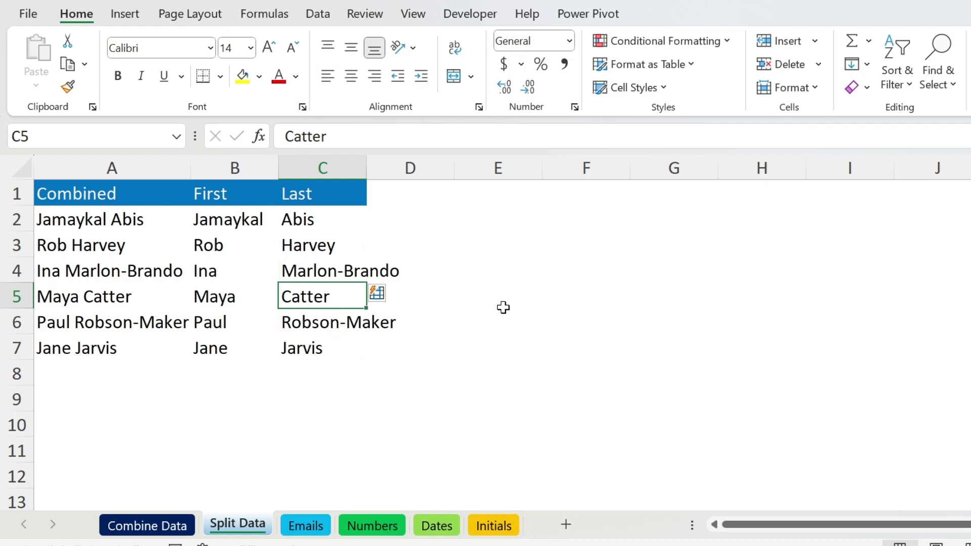
pyautogui.click(305, 526)
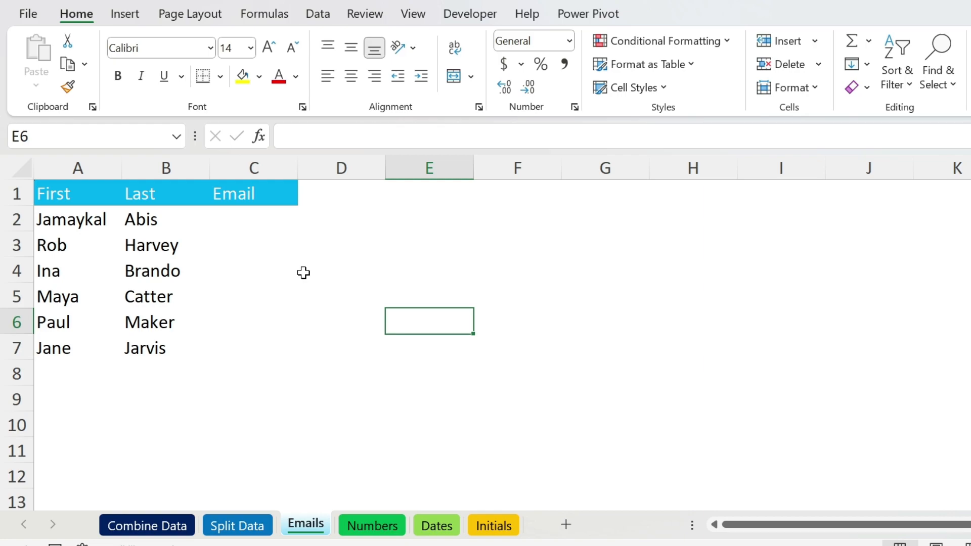
pyautogui.click(267, 212)
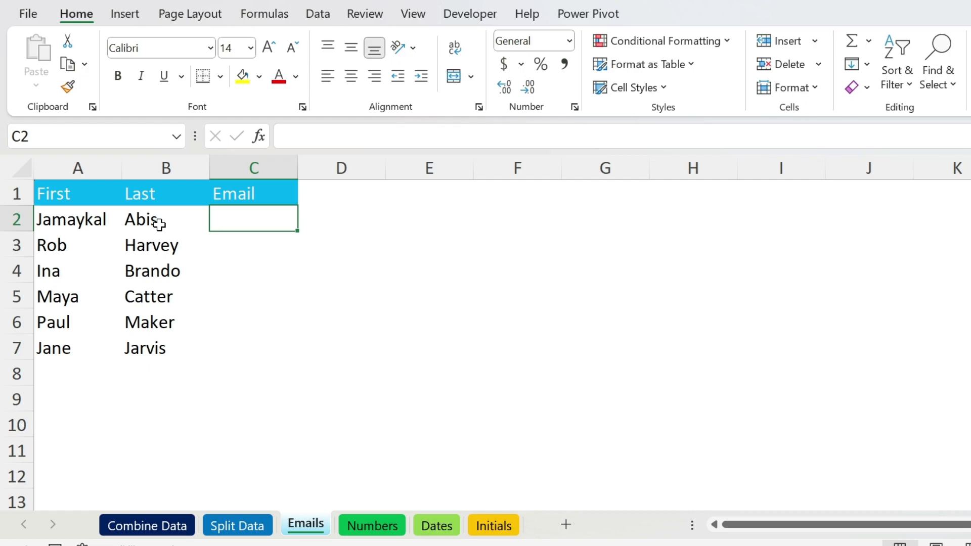
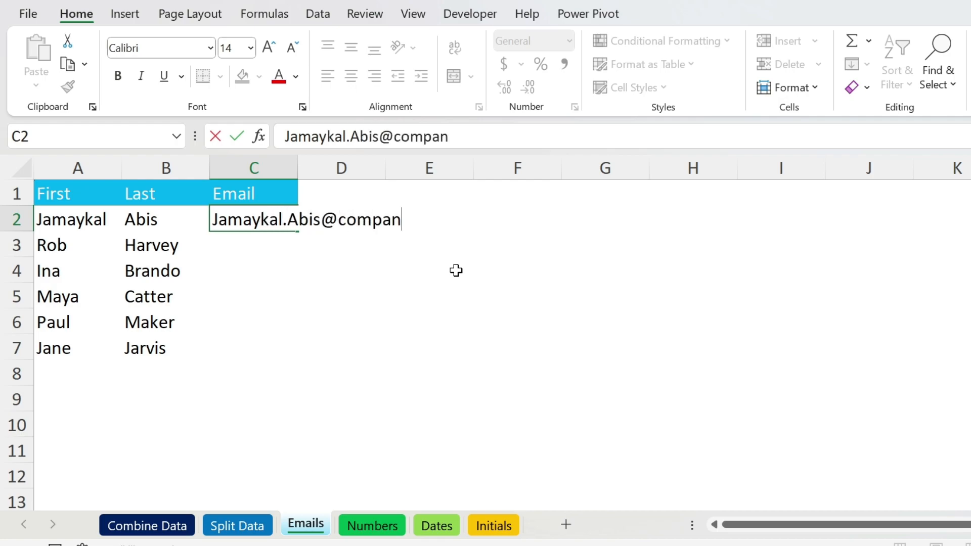
pyautogui.press('Return')
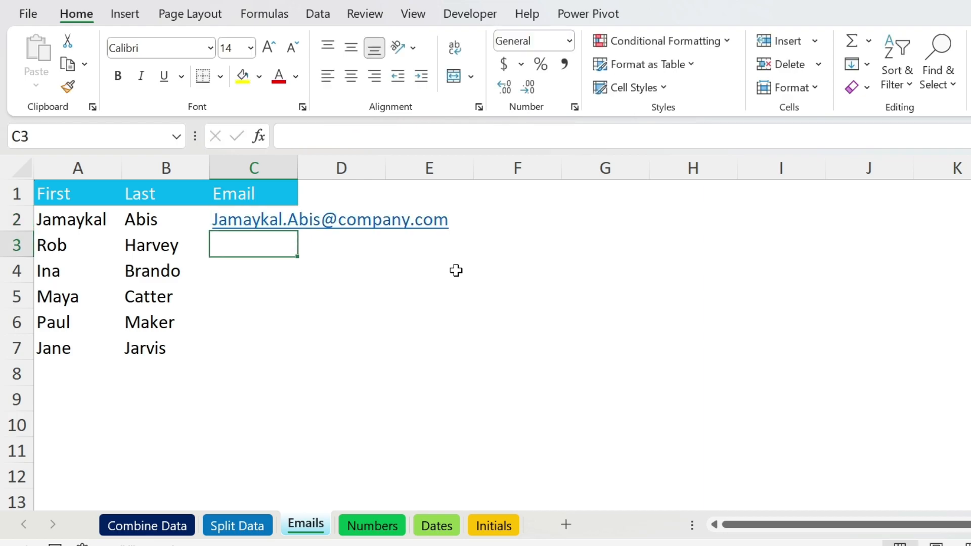
pyautogui.click(318, 14)
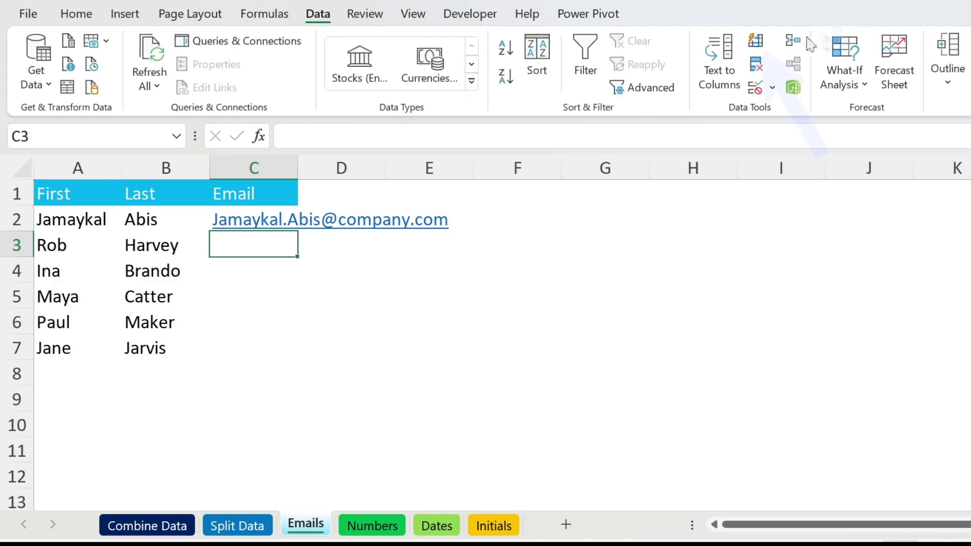
pyautogui.click(757, 40)
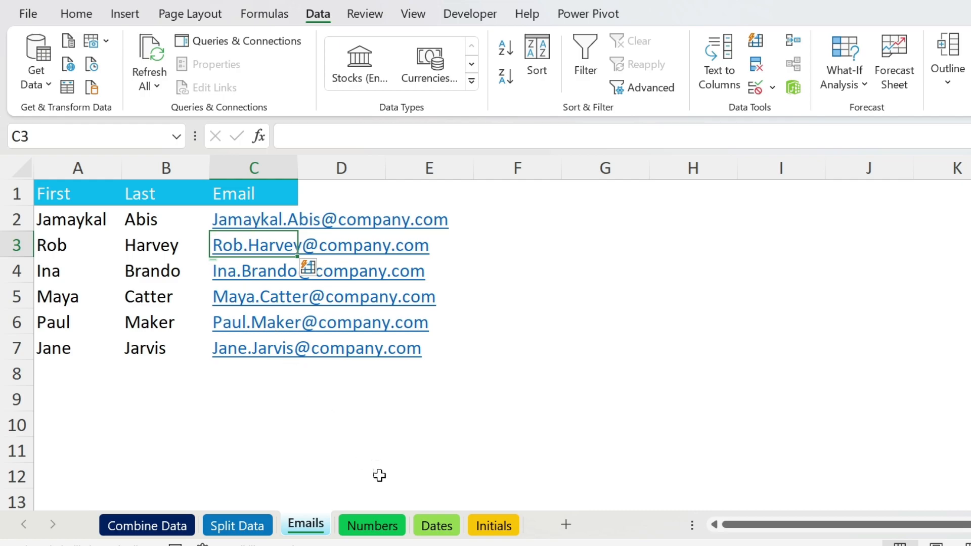
# On the Numbers sheet, enter 123-456-789 in B2 and Flash Fill the Phone column.
pyautogui.click(379, 526)
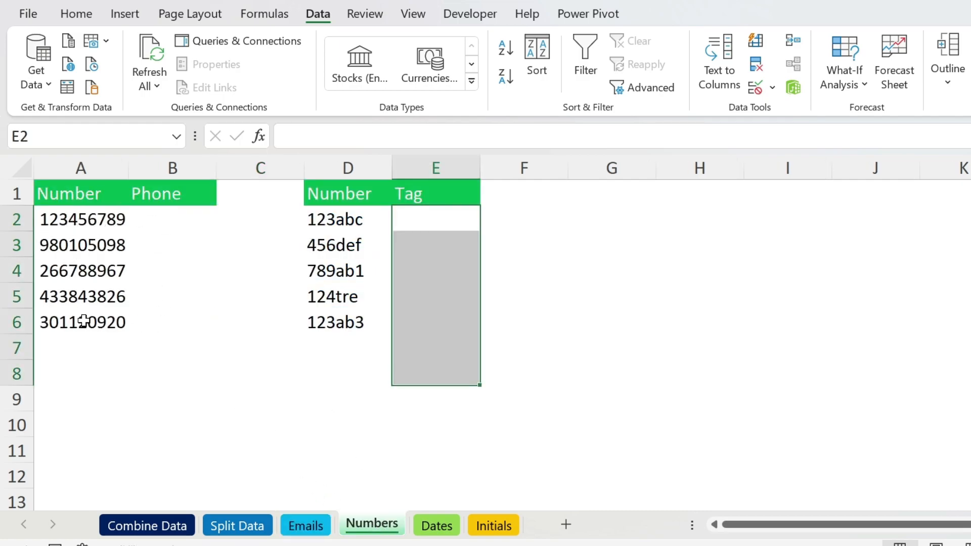
pyautogui.click(151, 218)
pyautogui.write('1')
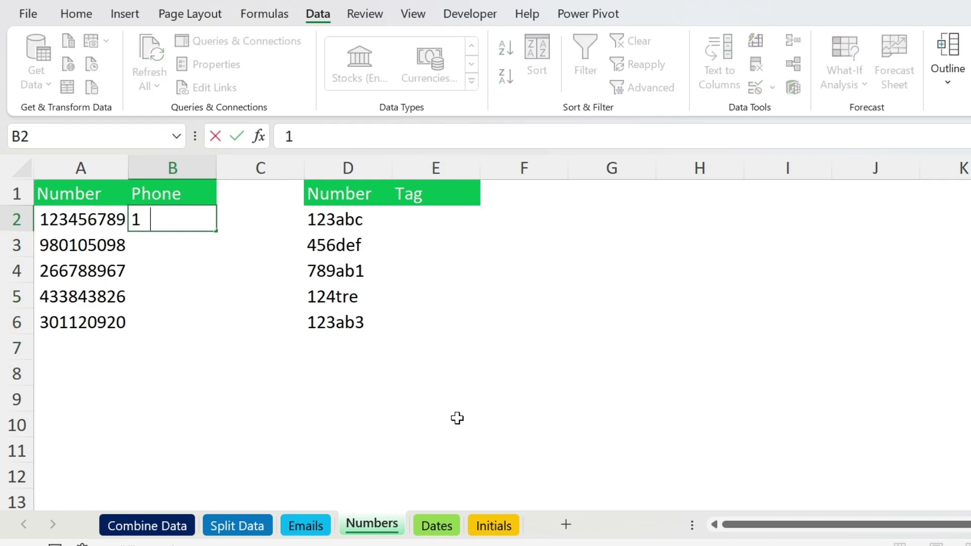
pyautogui.write('23-456-789')
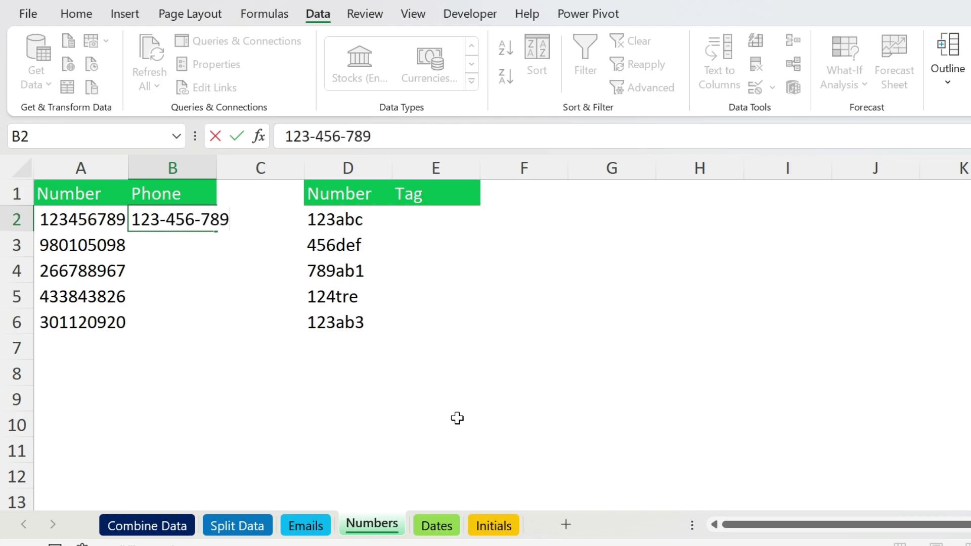
pyautogui.press('Return')
pyautogui.hotkey('ctrl', 'e')
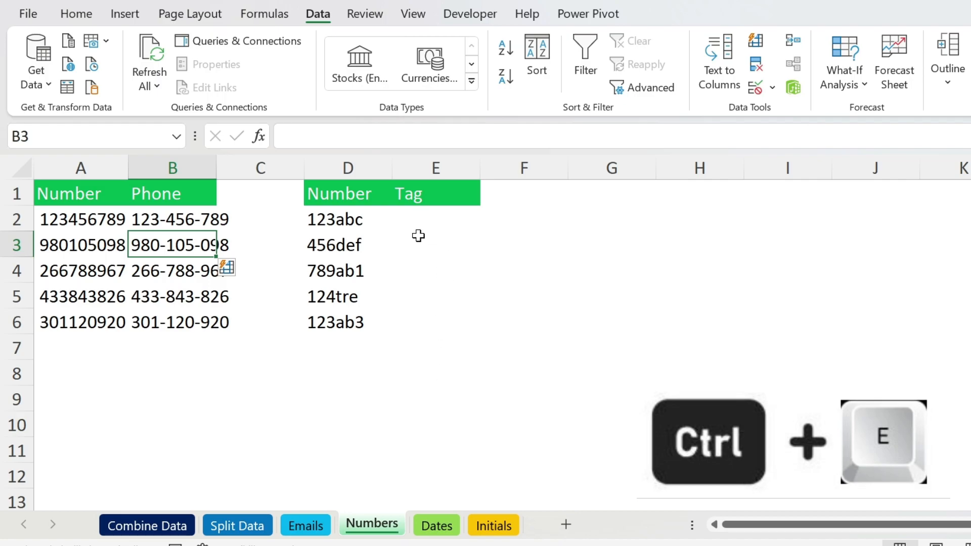
# Enter 123-ABC in E2 and Flash Fill the Tag column.
pyautogui.click(423, 219)
pyautogui.write('12')
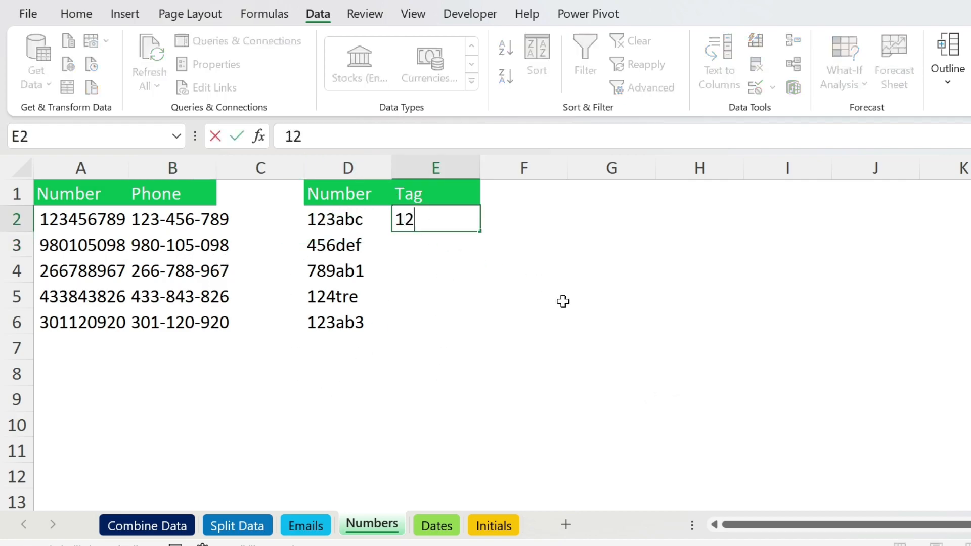
pyautogui.write('3-ABC')
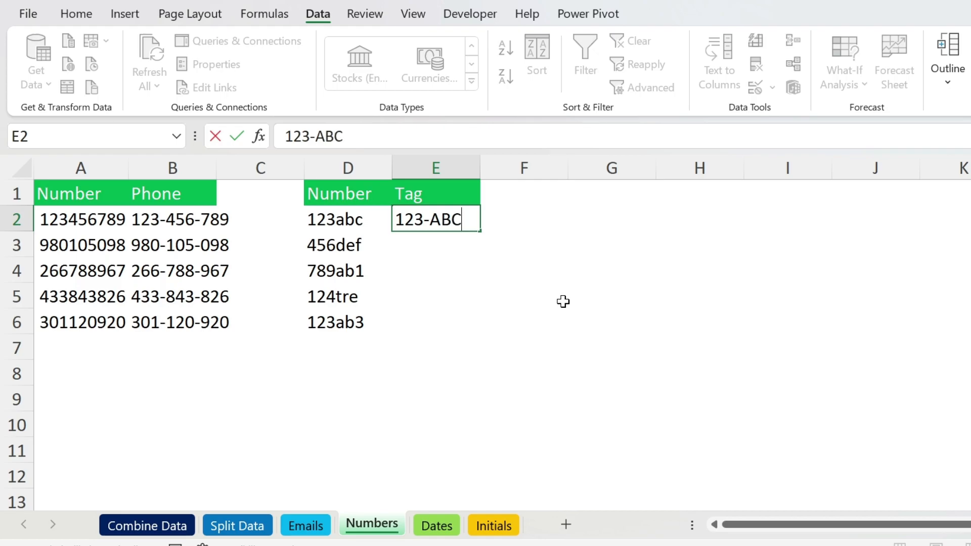
pyautogui.press('Return')
pyautogui.hotkey('ctrl', 'e')
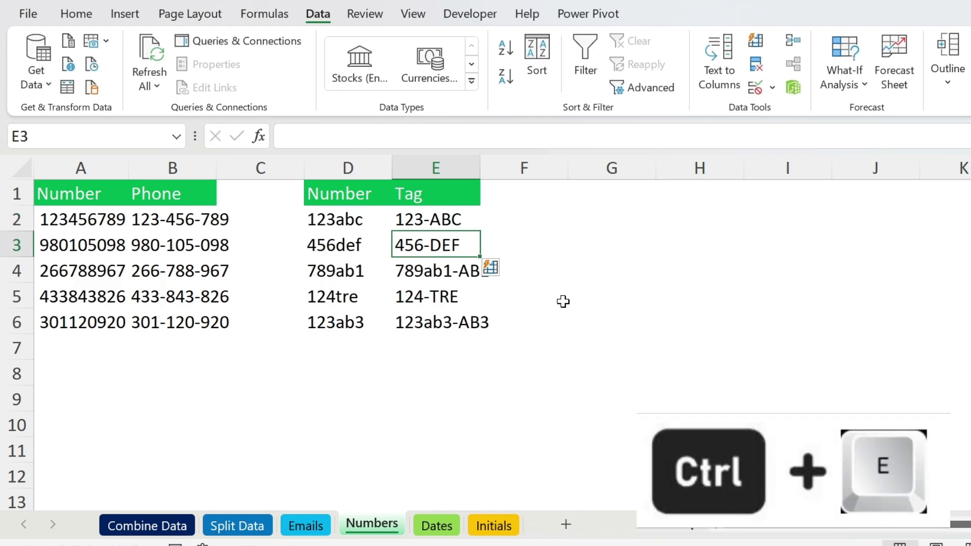
# Correct E4 to 789-AB1 so E6 updates too, then switch to the Dates sheet.
pyautogui.click(563, 302)
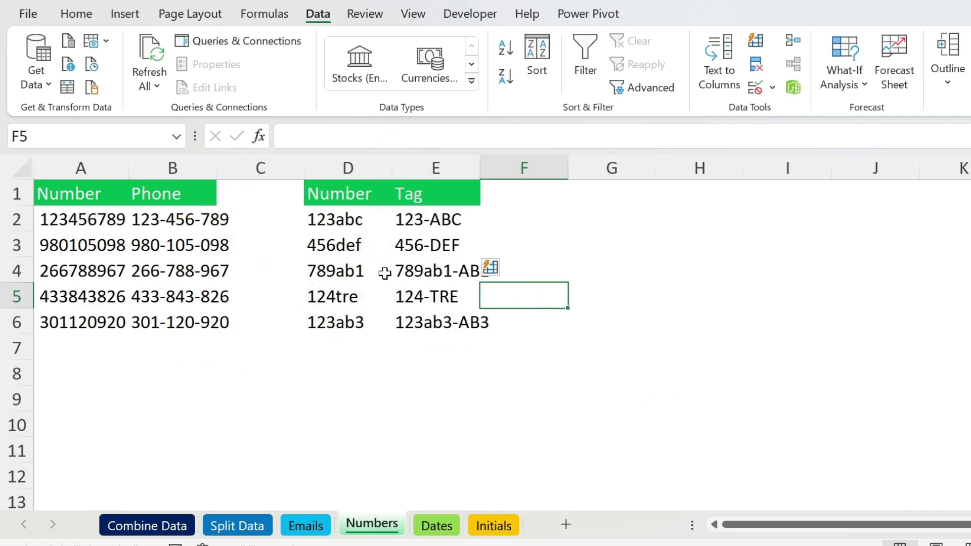
pyautogui.click(424, 269)
pyautogui.keyDown('ctrl'); pyautogui.click(431, 329); pyautogui.keyUp('ctrl')
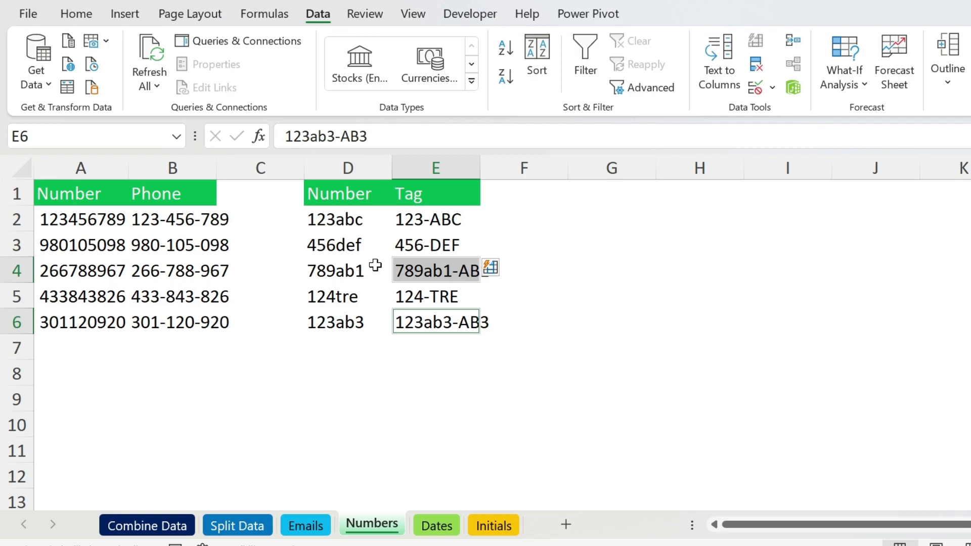
pyautogui.click(403, 271)
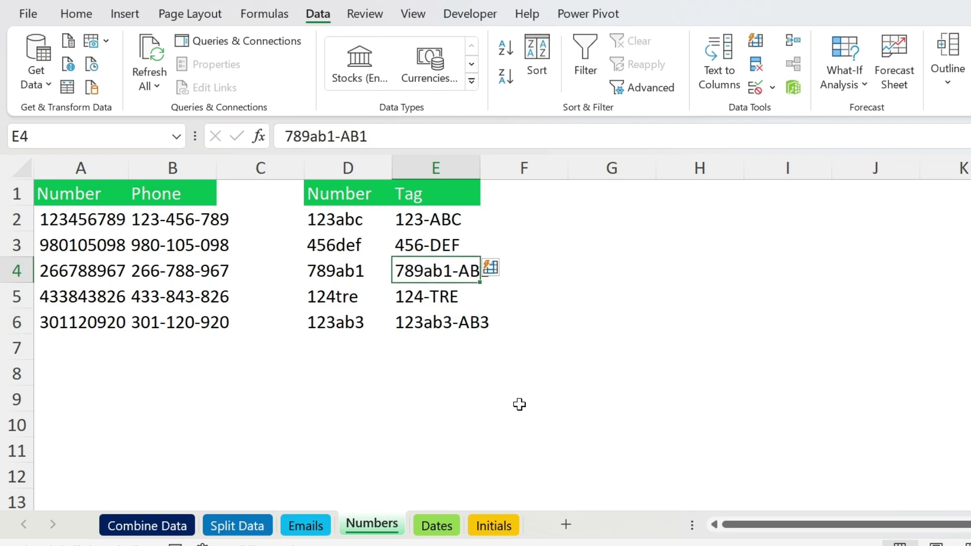
pyautogui.write('789')
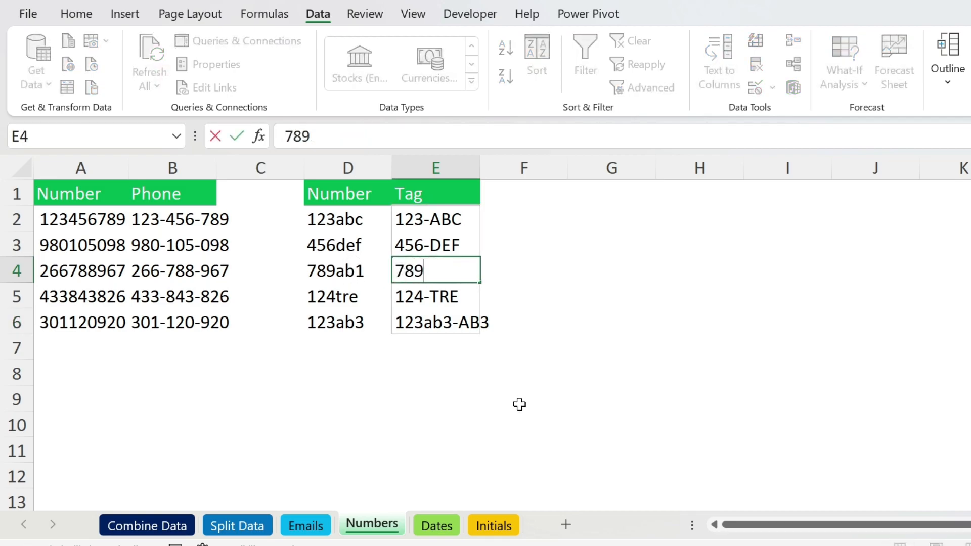
pyautogui.write('-AB')
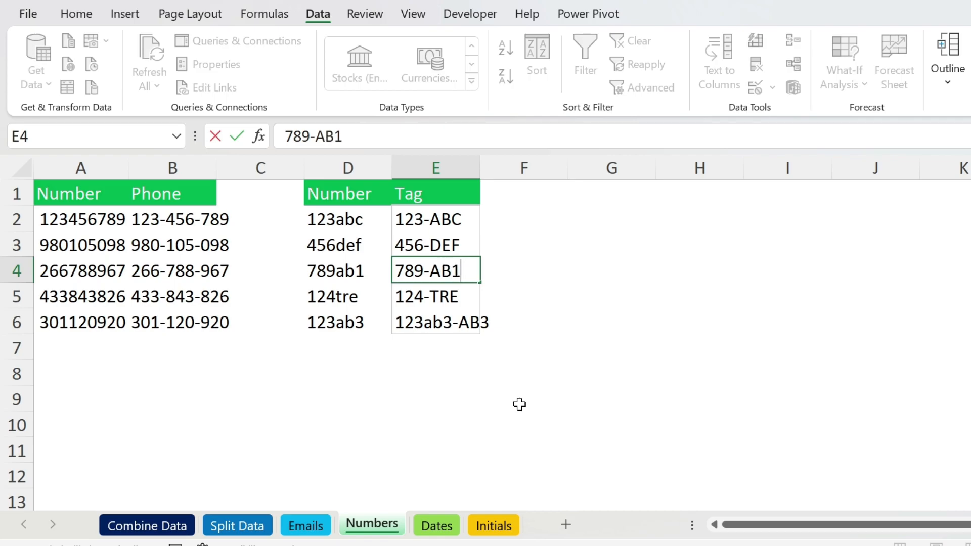
pyautogui.write('1')
pyautogui.press('Return')
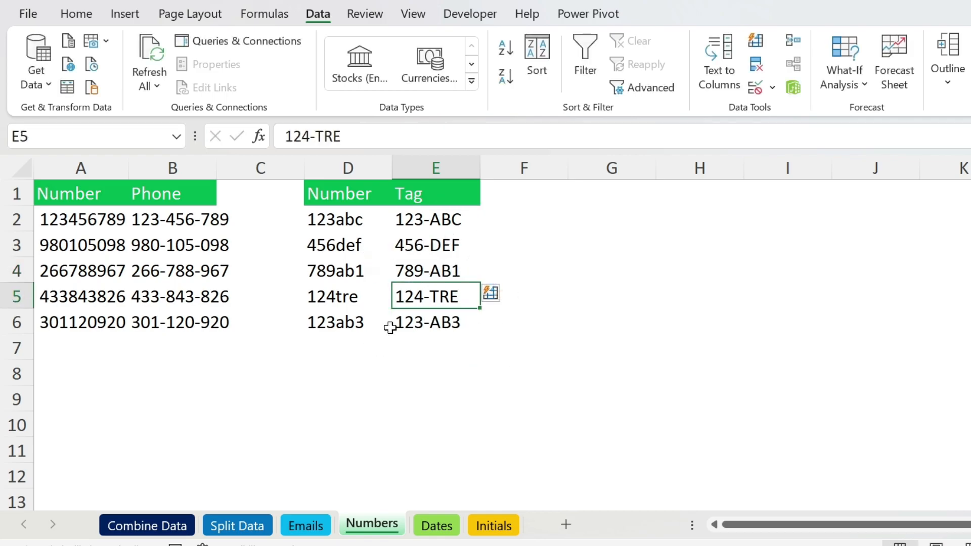
pyautogui.click(436, 525)
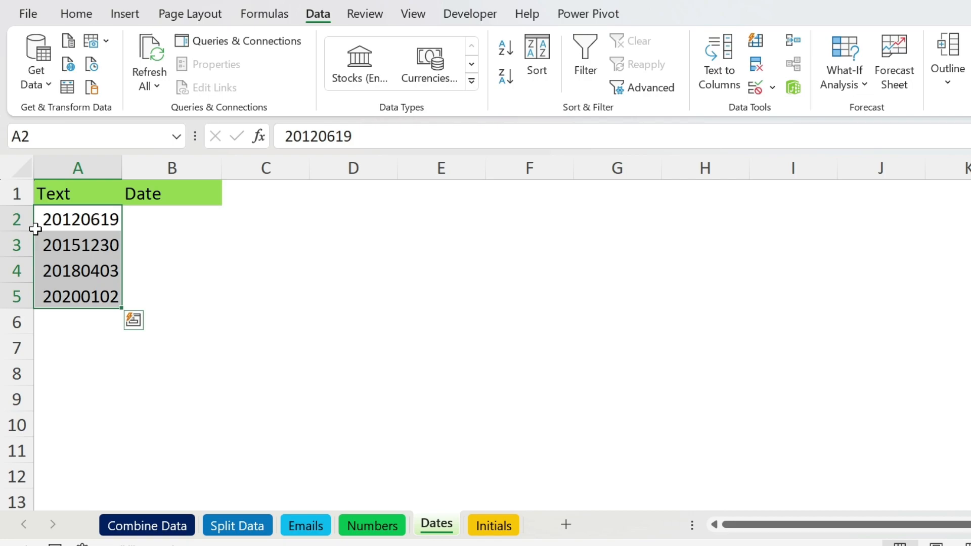
# Enter example dates 2012-06-19 and 2015-12-30 in B2:B3, then Flash Fill the Date column.
pyautogui.click(155, 216)
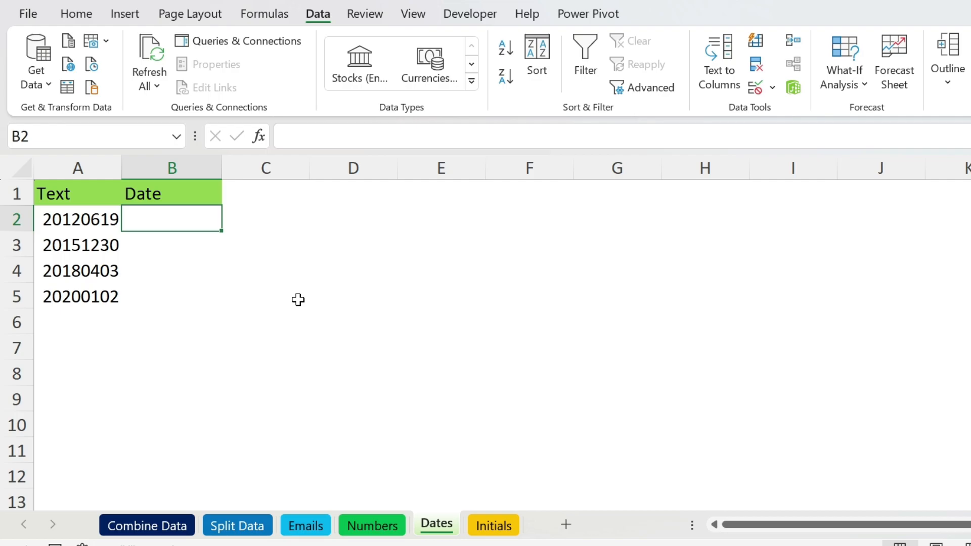
pyautogui.write('2012-06-19')
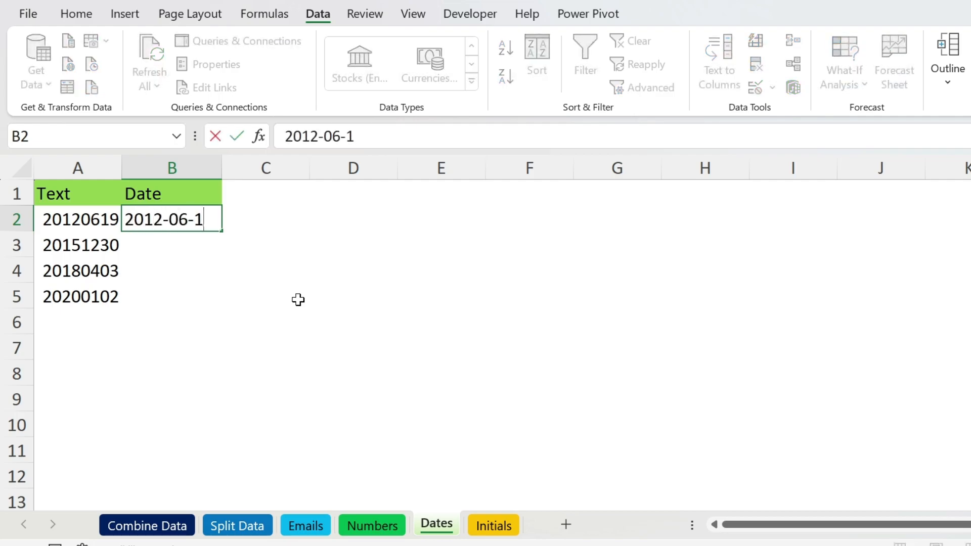
pyautogui.press('Return')
pyautogui.write('2015-12-30')
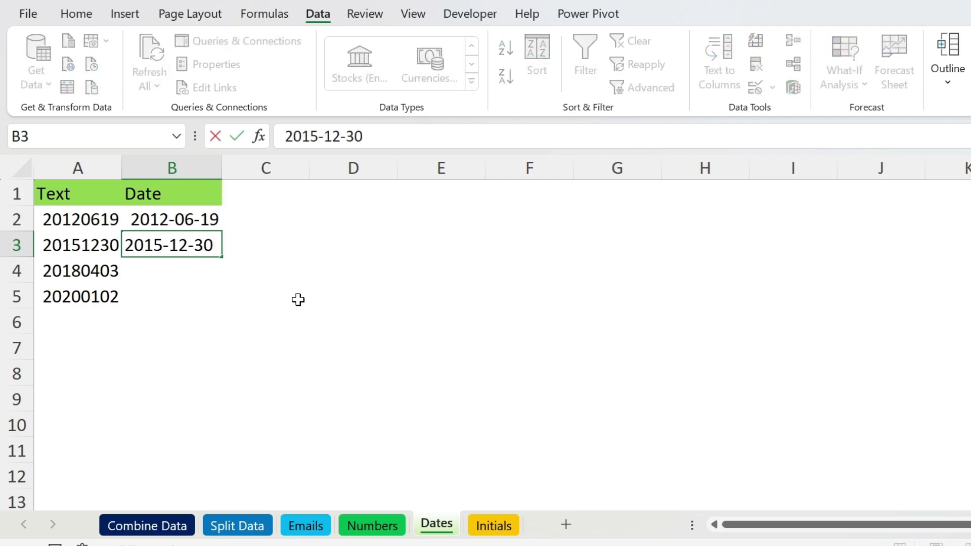
pyautogui.press('Return')
pyautogui.hotkey('ctrl', 'e')
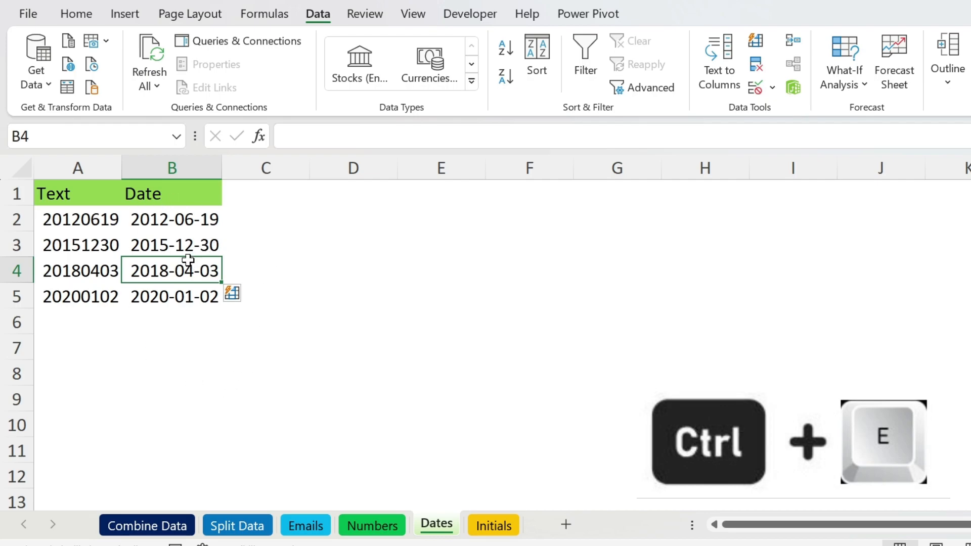
# On the Initials sheet, enter MM and VR in B2:B3, then Flash Fill the remaining initials.
pyautogui.click(495, 525)
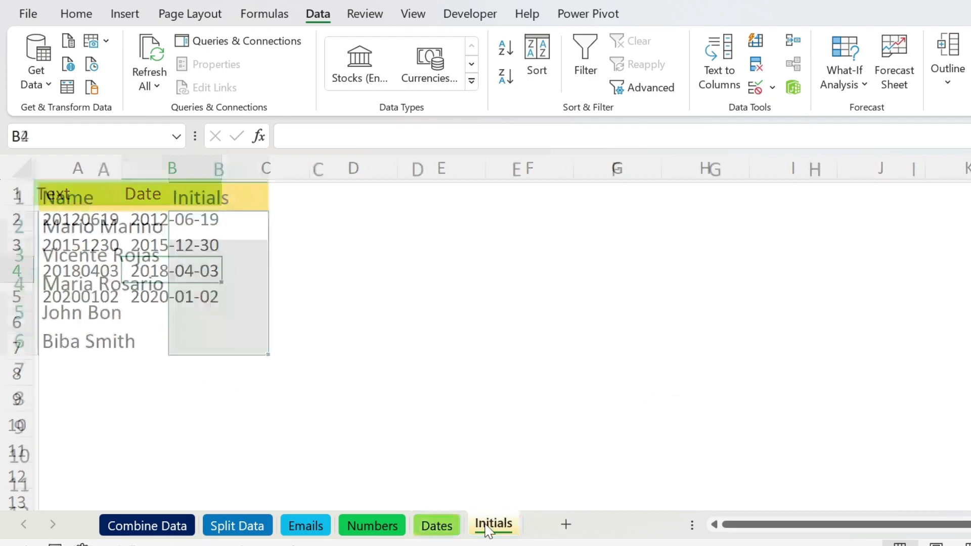
pyautogui.click(323, 252)
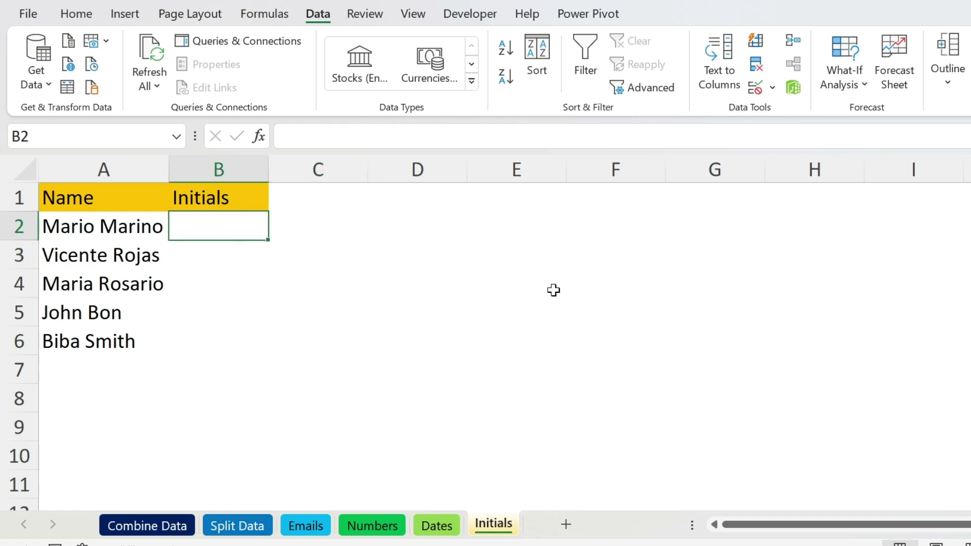
pyautogui.write('MM')
pyautogui.press('Return')
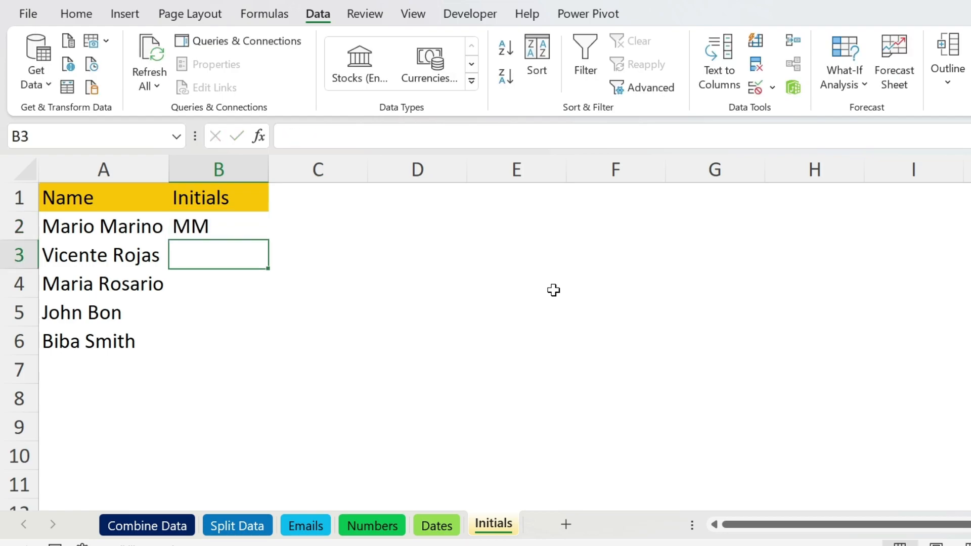
pyautogui.write('VV')
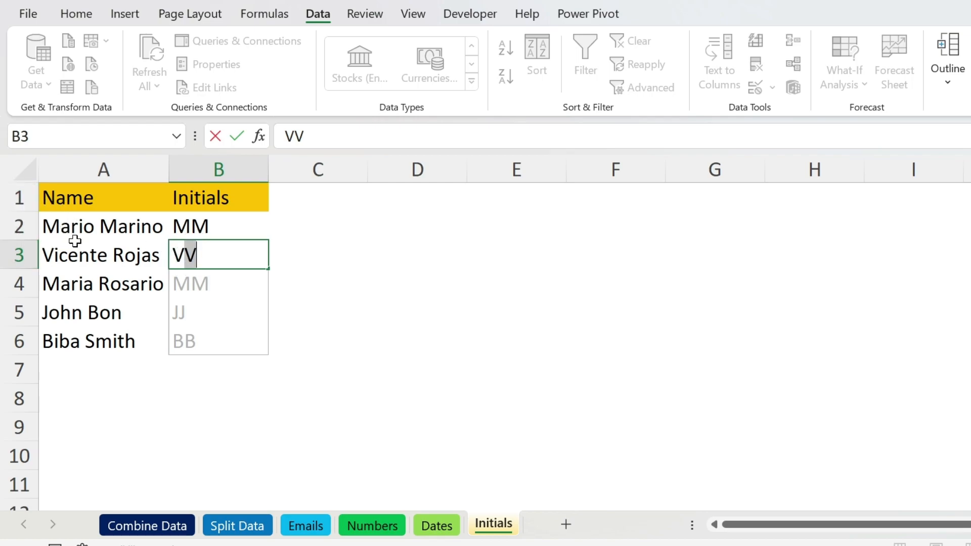
pyautogui.write('R')
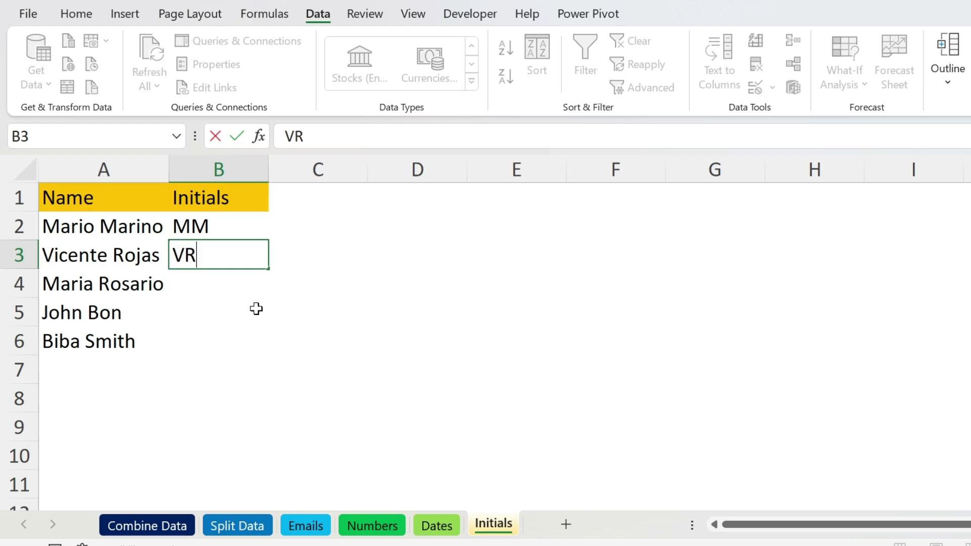
pyautogui.press('Return')
pyautogui.hotkey('ctrl', 'e')
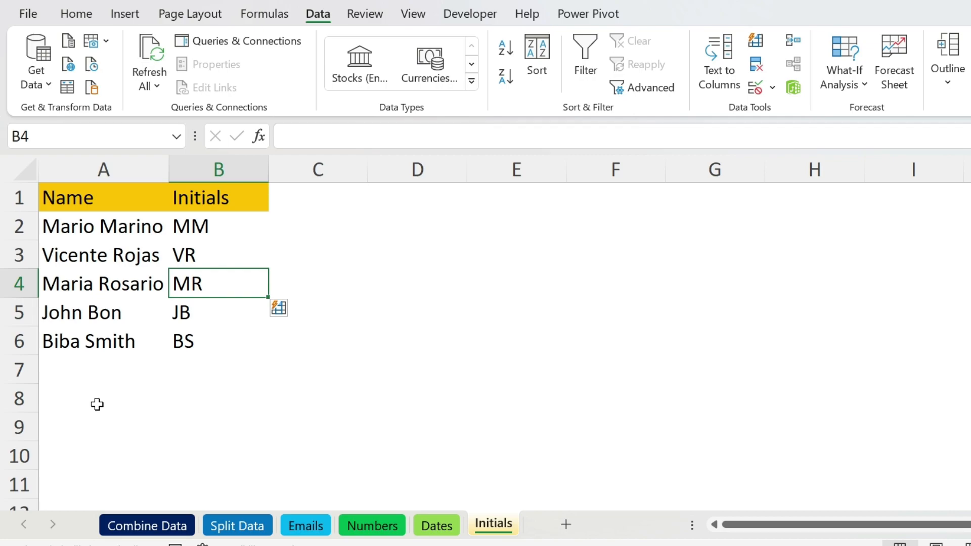
# Type MM into A9 and run Flash Fill there, triggering the no-pattern warning.
pyautogui.click(82, 427)
pyautogui.write('MM')
pyautogui.press('Return')
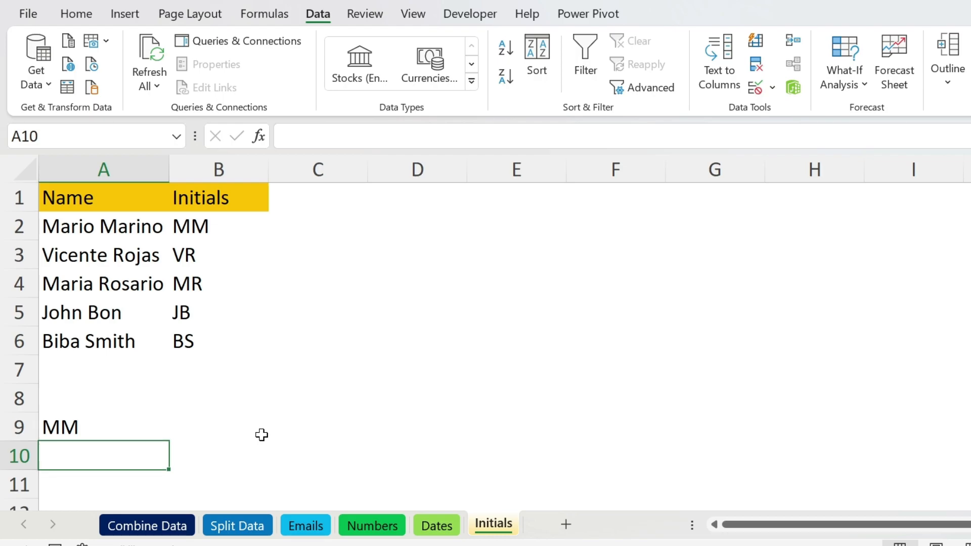
pyautogui.hotkey('ctrl', 'e')
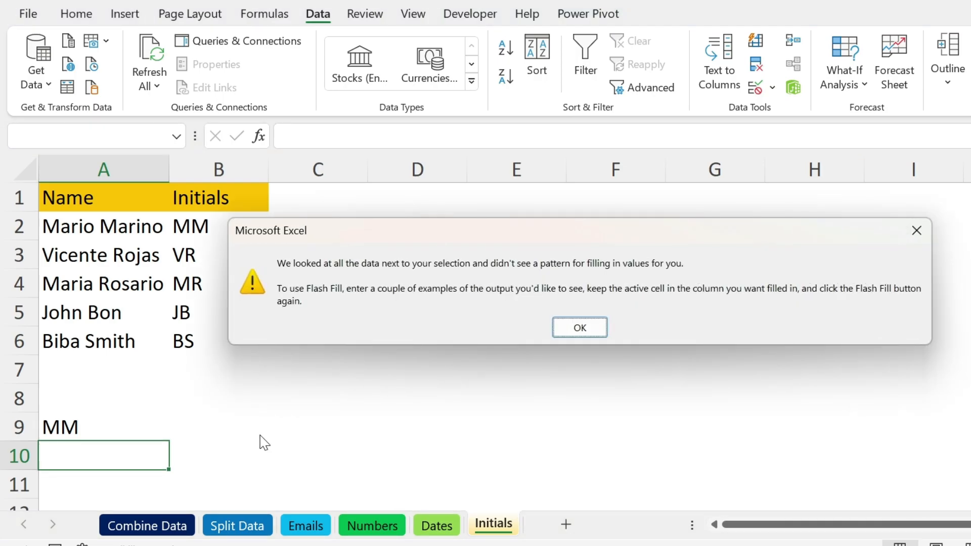